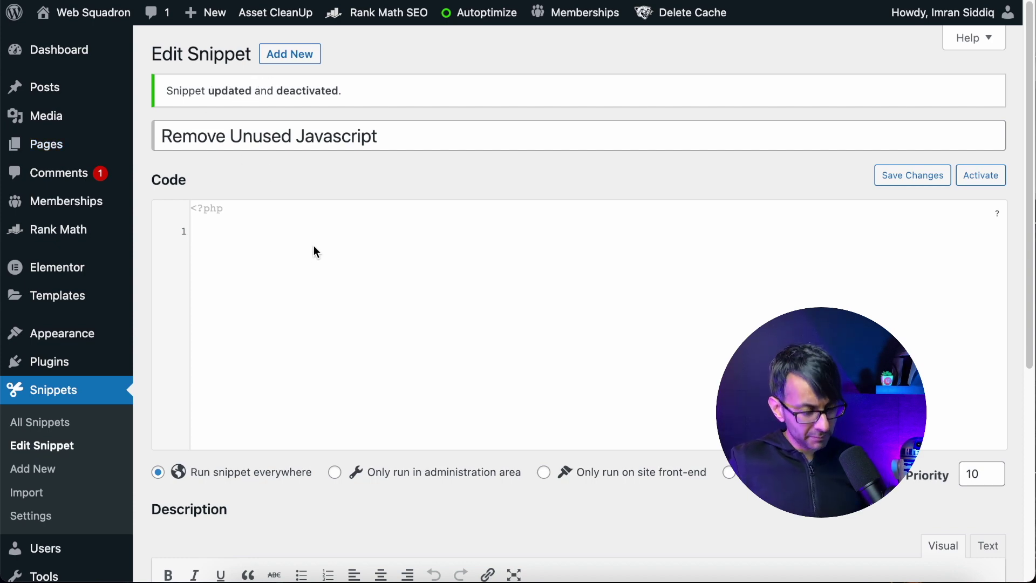
Step: Paste the 21-line wp_remove_scripts PHP function dequeuing jquery-ui-core on the homepage into the editor
type("/**  * We will Dequeue the jQuery UI script as example.  *  * Hooked to the wp_print_scripts action, with a late priority (99),  * so that it is after the script was enqueued.  */ function wp_remove_scripts() { // check if user is admina     if (current_user_can( 'update_core' )) {             return;         }     else {     // Check for the page you want to target     if ( is_page( 'homepage' ) ) {         // Remove Scripts         wp_dequeue_style( 'jquery-ui-core' );         }     } } add_action( 'wp_enqueue_scripts', 'wp_remove_scripts', 99 );")
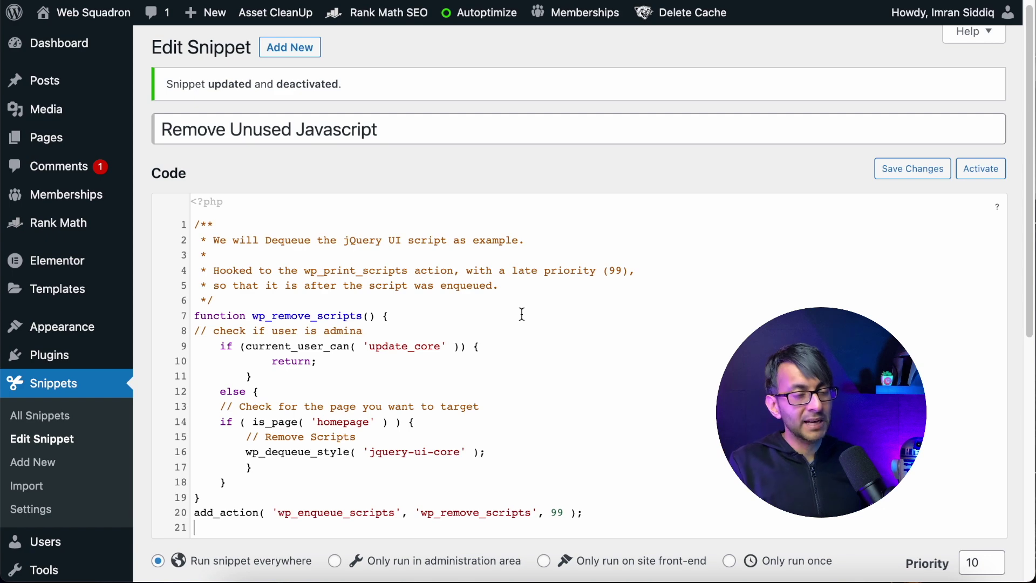
Step: Save the Remove Unused Javascript snippet's changes and activate it
left_click(924, 177)
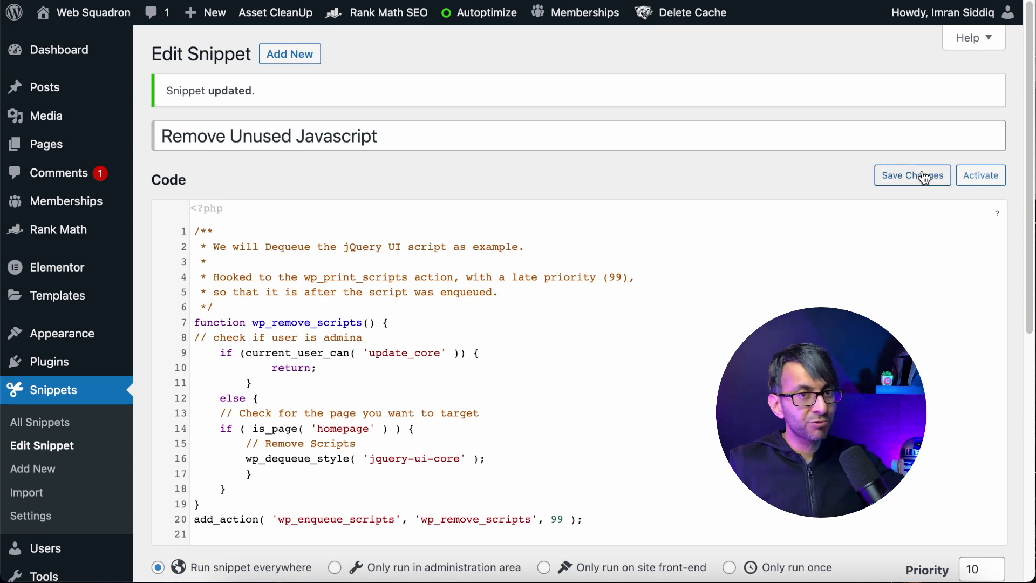
left_click(981, 177)
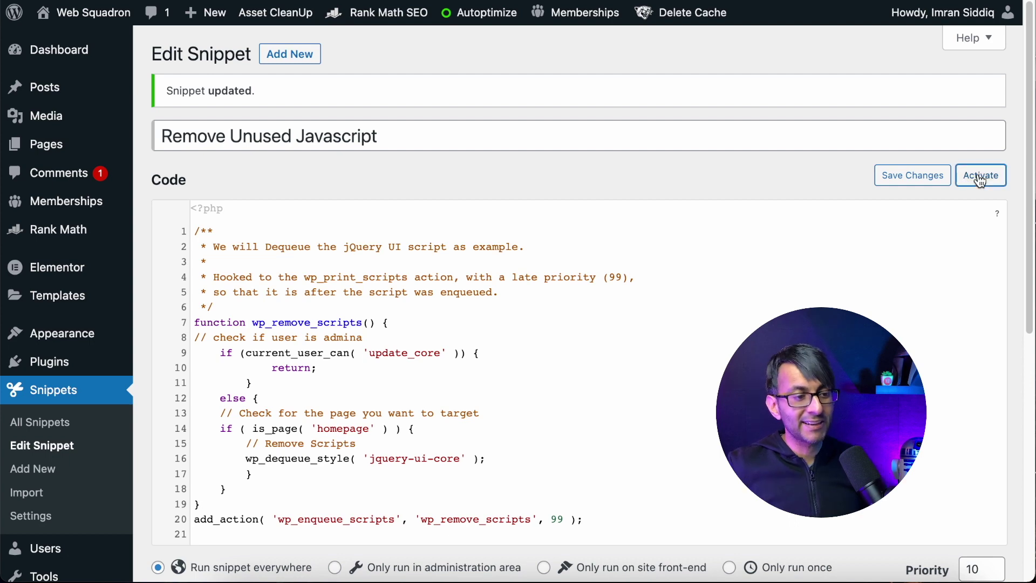